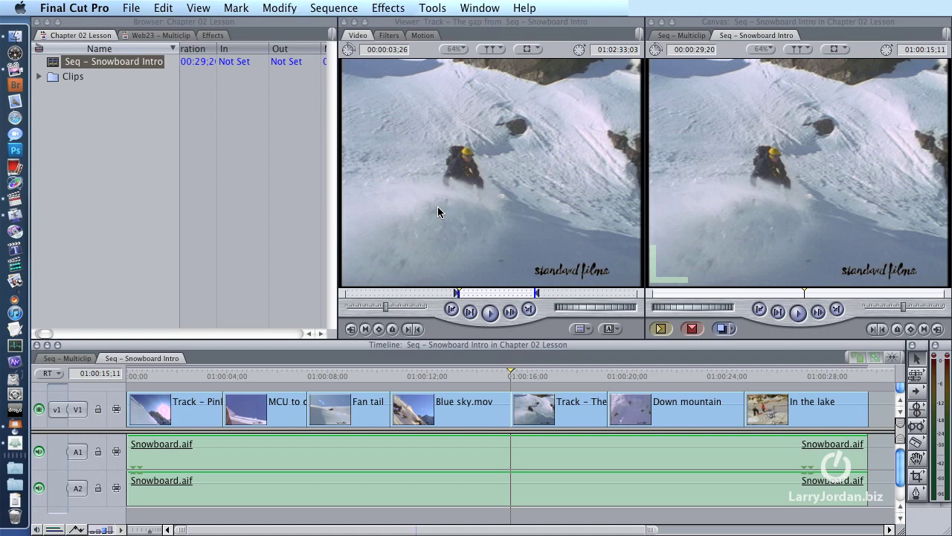
# Import girl and bike green.tif from the Files folder into the Browser and open it in the Viewer.
pyautogui.rightClick(116, 190)
pyautogui.moveTo(251, 193)
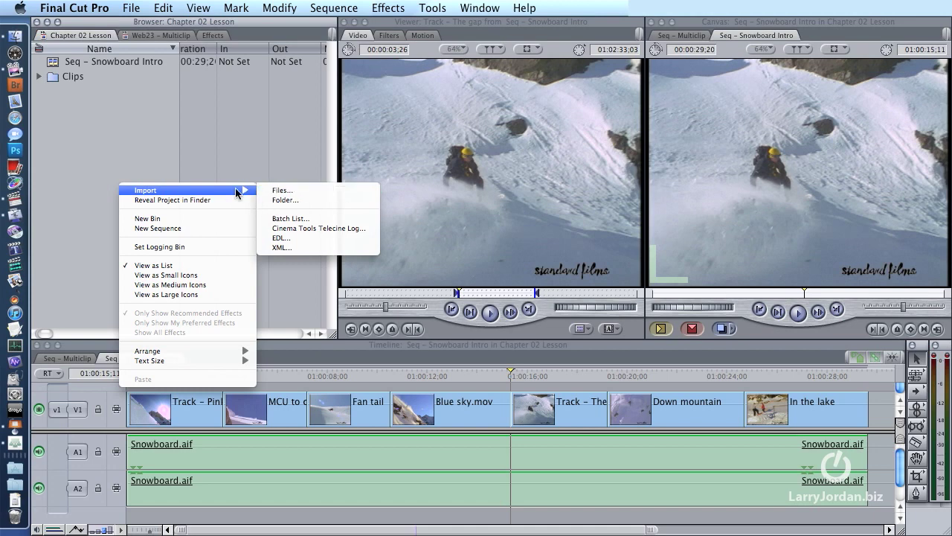
pyautogui.click(278, 191)
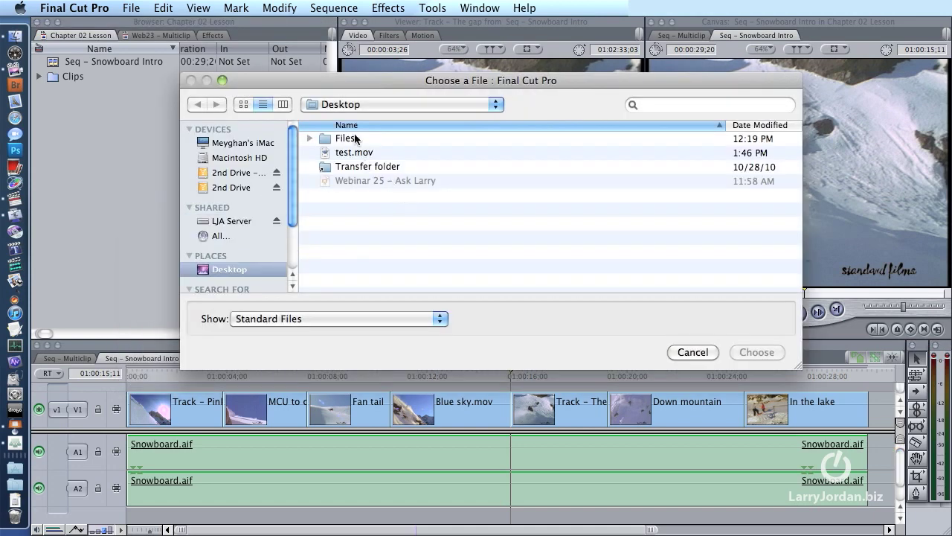
pyautogui.doubleClick(354, 138)
pyautogui.click(364, 195)
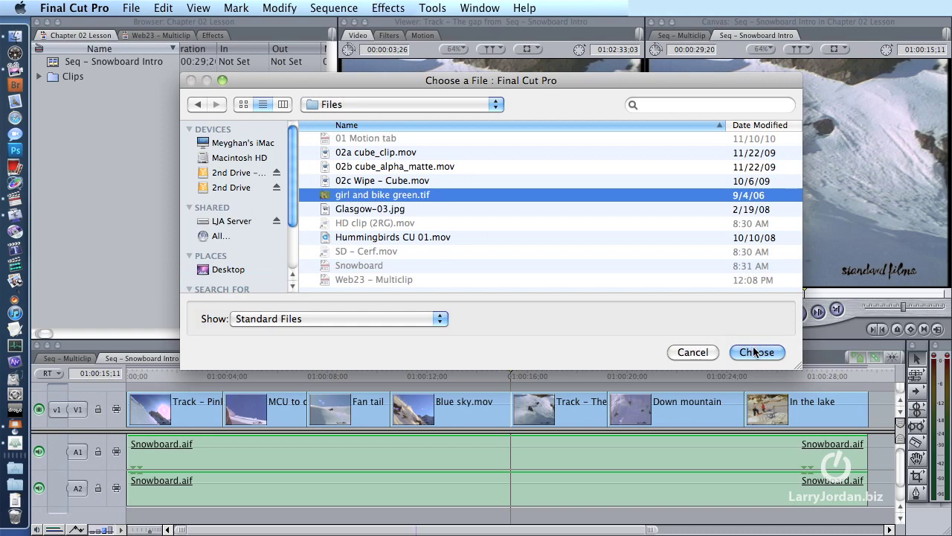
pyautogui.click(755, 352)
pyautogui.doubleClick(56, 93)
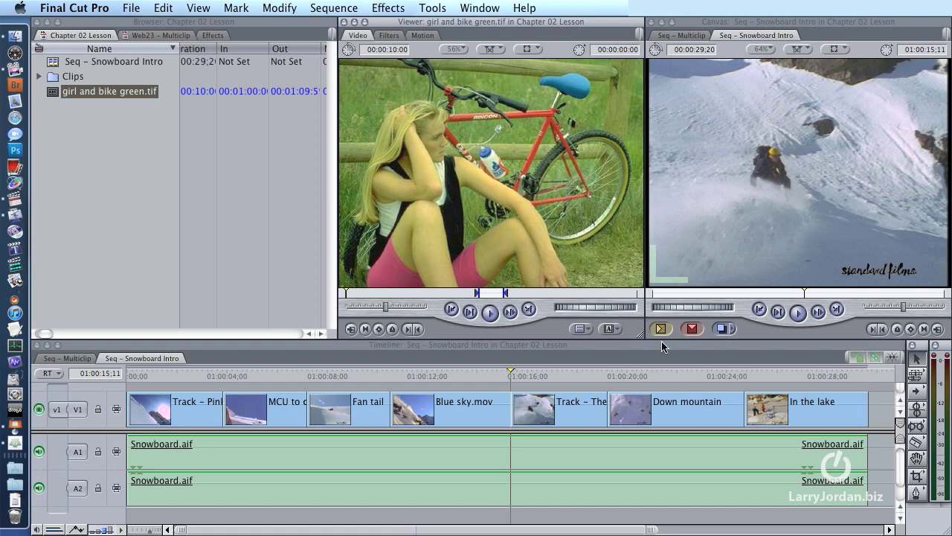
# Overwrite the girl and bike green.tif still at the end of Snowboard Intro, then select it.
pyautogui.moveTo(877, 372); pyautogui.dragTo(889, 379)
pyautogui.hscroll(10, 744, 409)
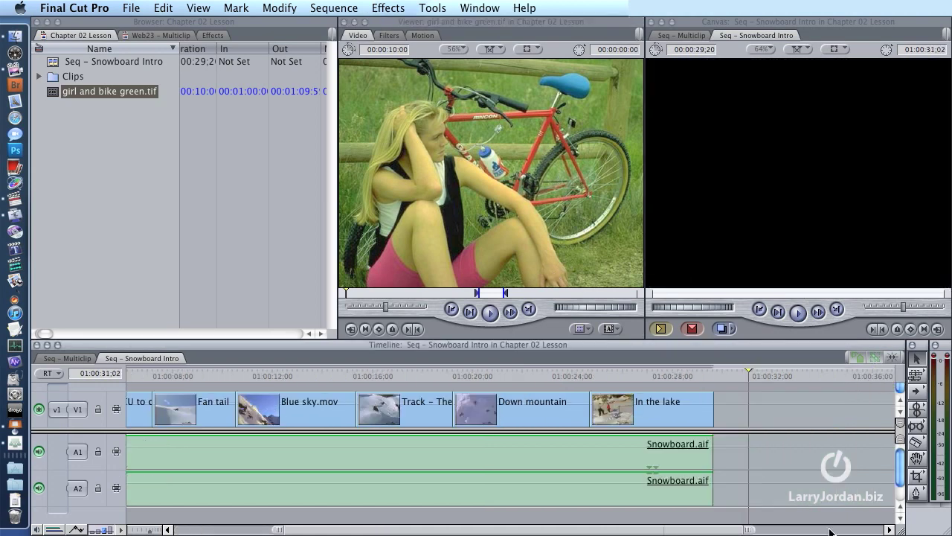
pyautogui.click(692, 329)
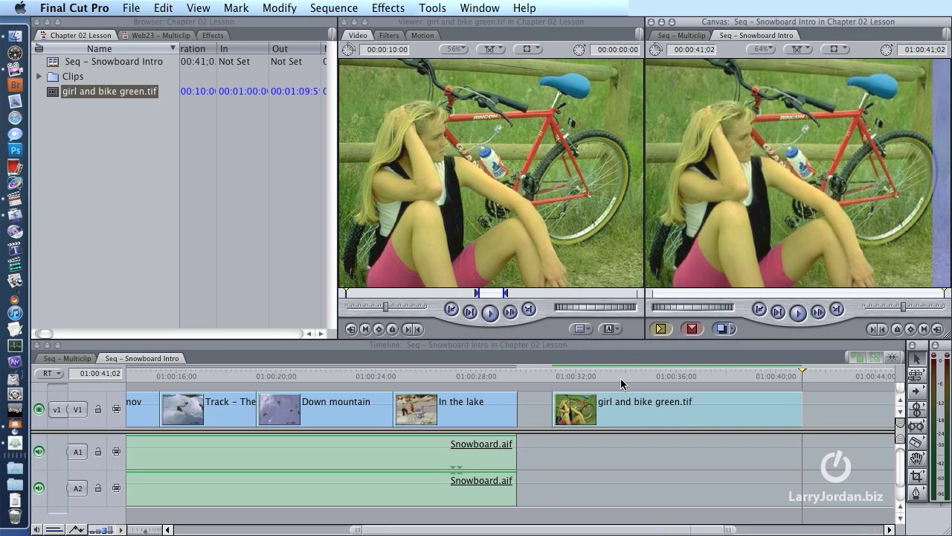
pyautogui.click(653, 372)
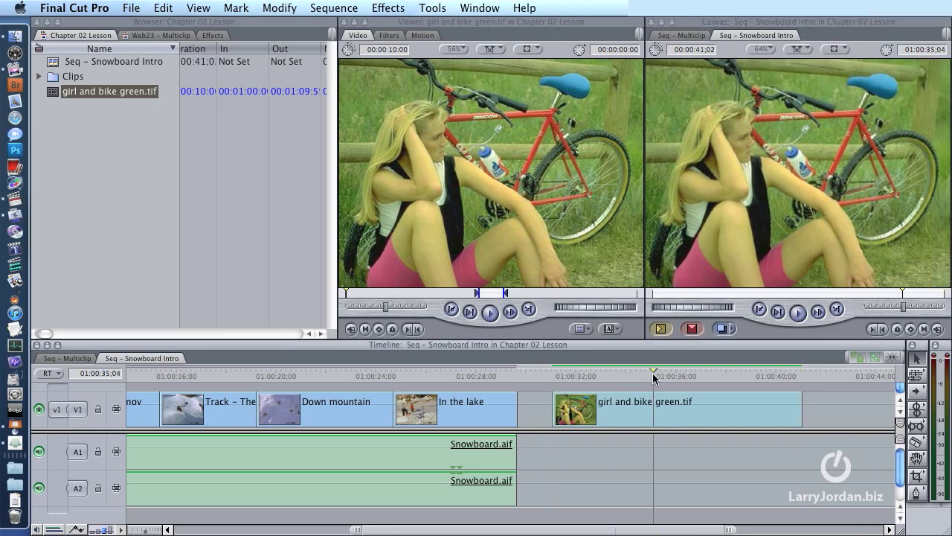
pyautogui.moveTo(665, 372); pyautogui.dragTo(667, 372)
pyautogui.click(718, 413)
# Apply the Color Corrector 3-way video filter to the still and show its Color Corrector 3-way controls.
pyautogui.click(388, 8)
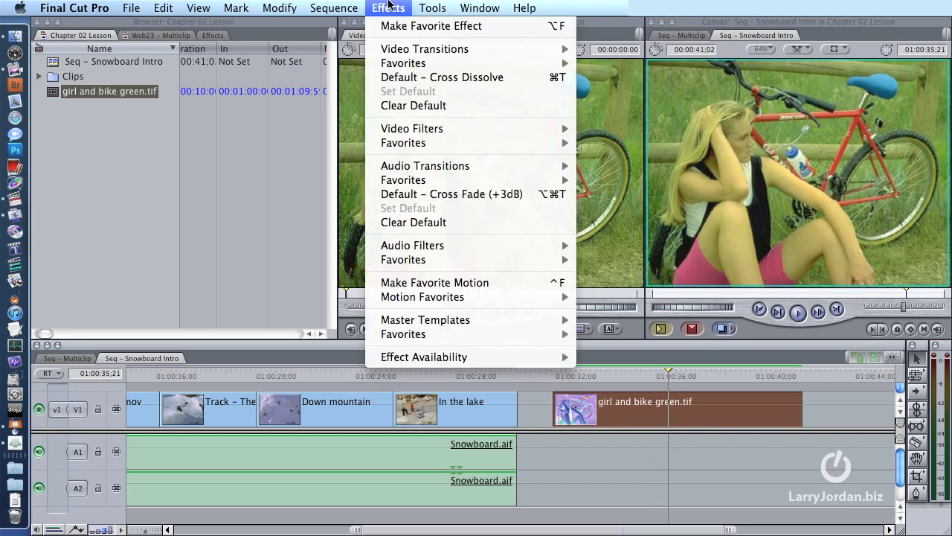
pyautogui.moveTo(426, 126)
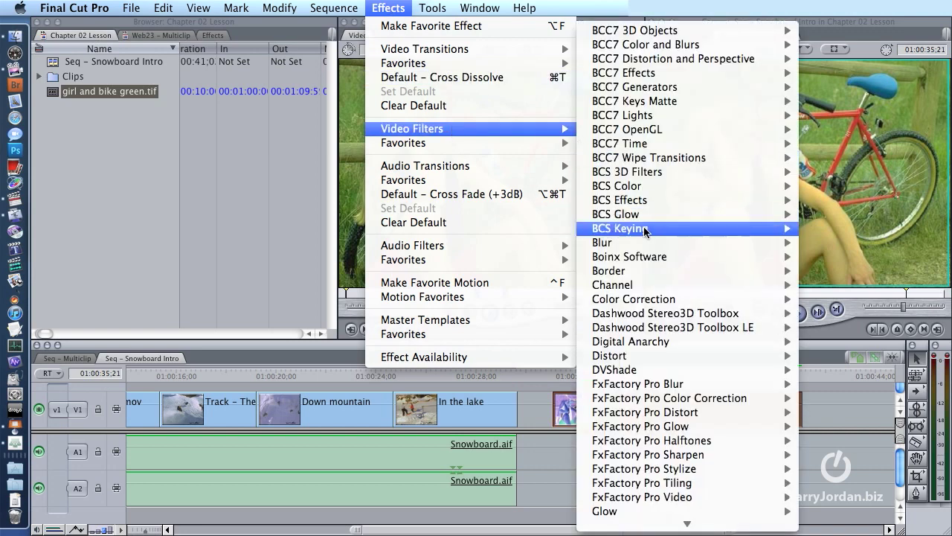
pyautogui.moveTo(652, 301)
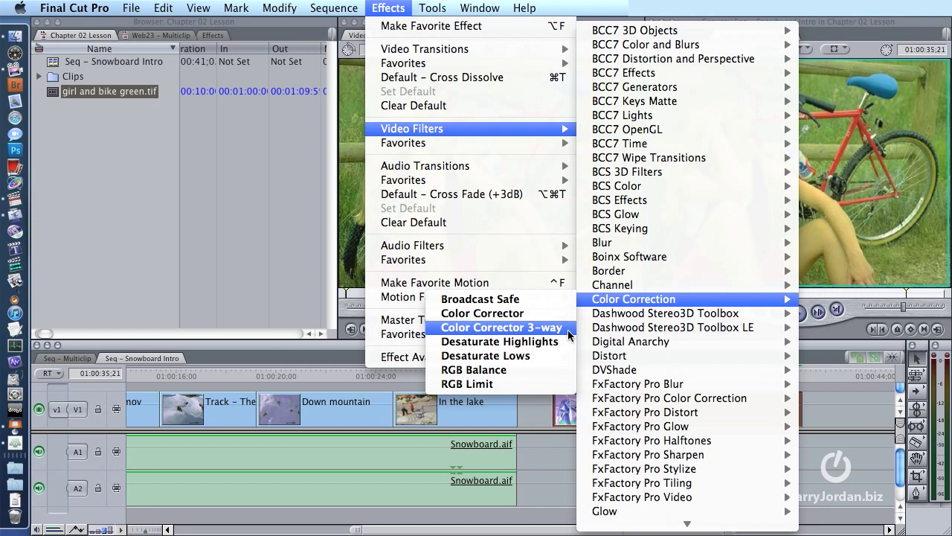
pyautogui.click(570, 334)
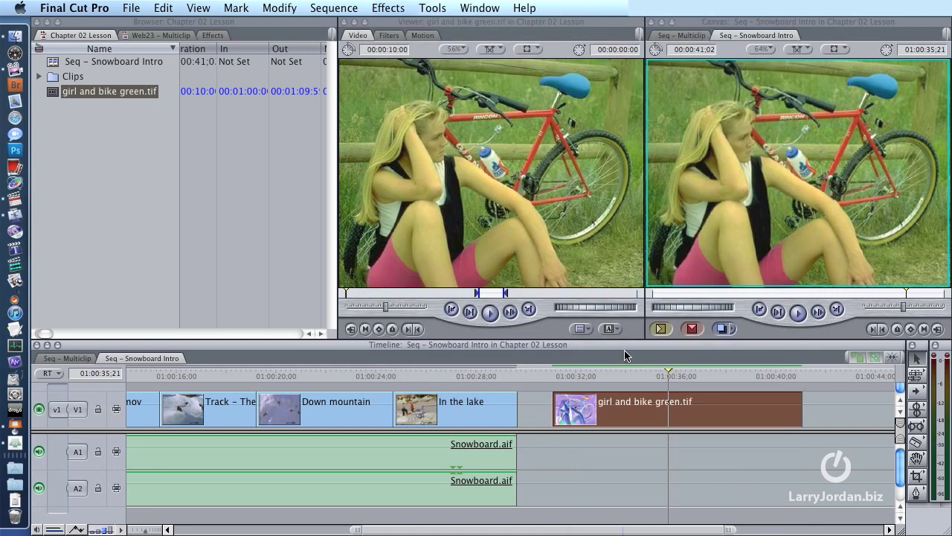
pyautogui.doubleClick(661, 404)
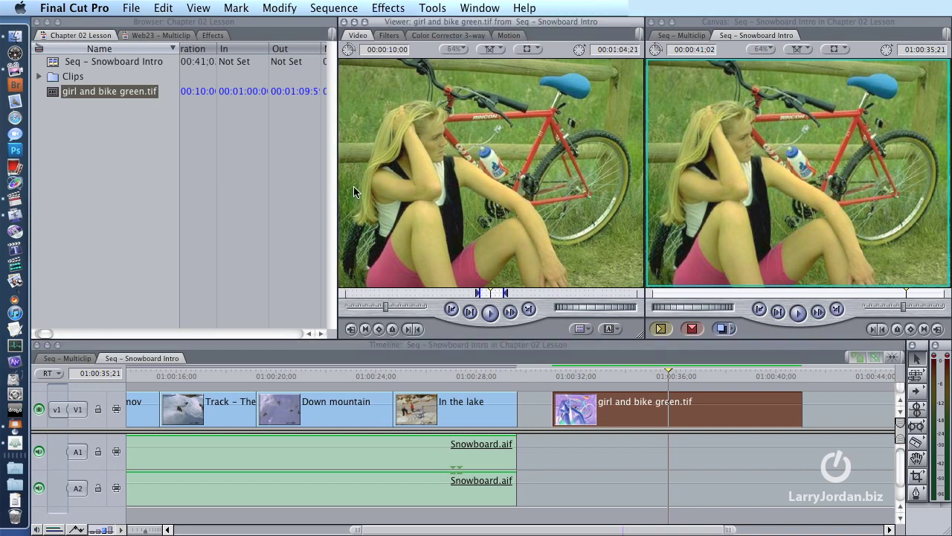
pyautogui.click(442, 35)
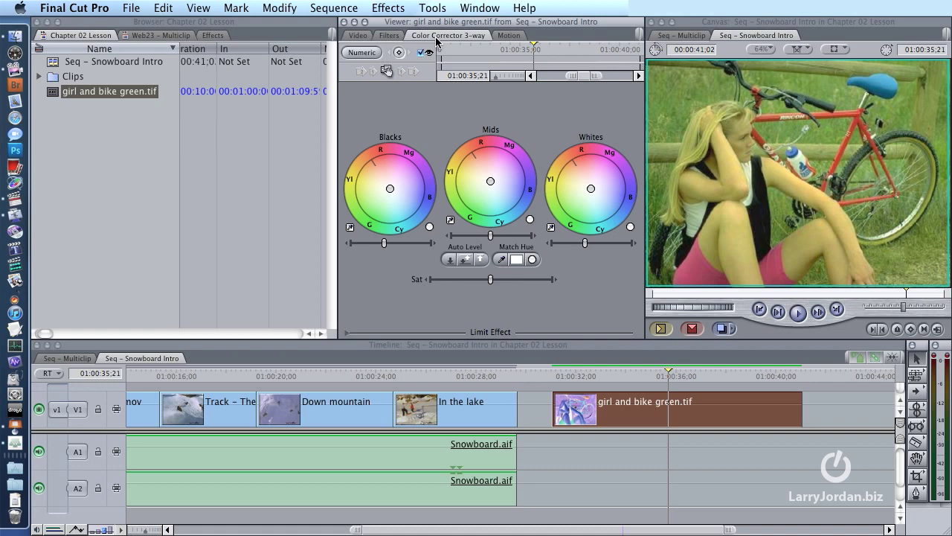
# Switch to the Window > Arrange > Color Correction layout.
pyautogui.click(479, 9)
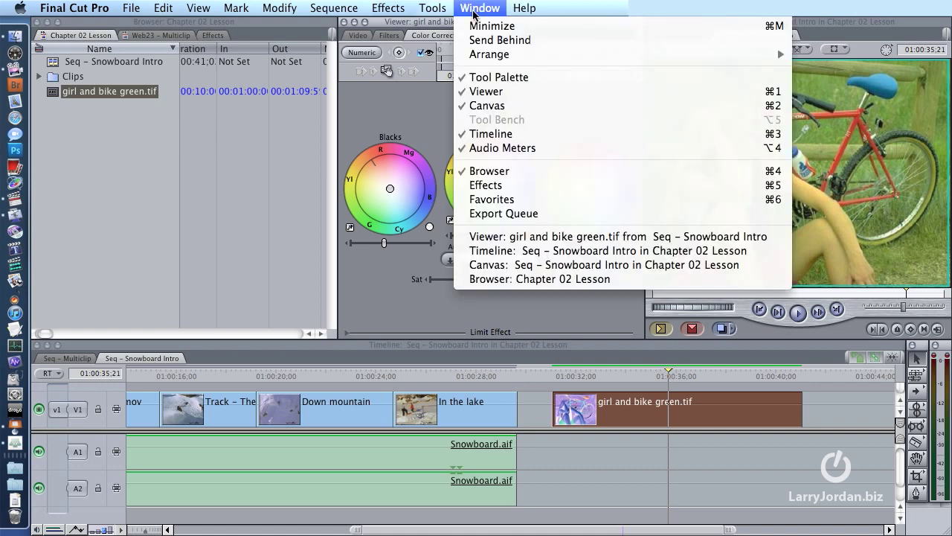
pyautogui.moveTo(490, 56)
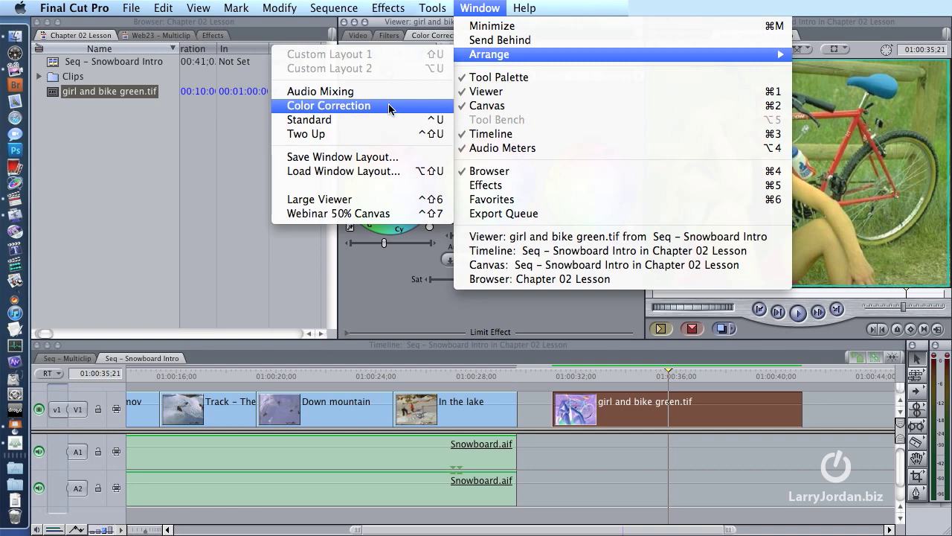
pyautogui.click(388, 106)
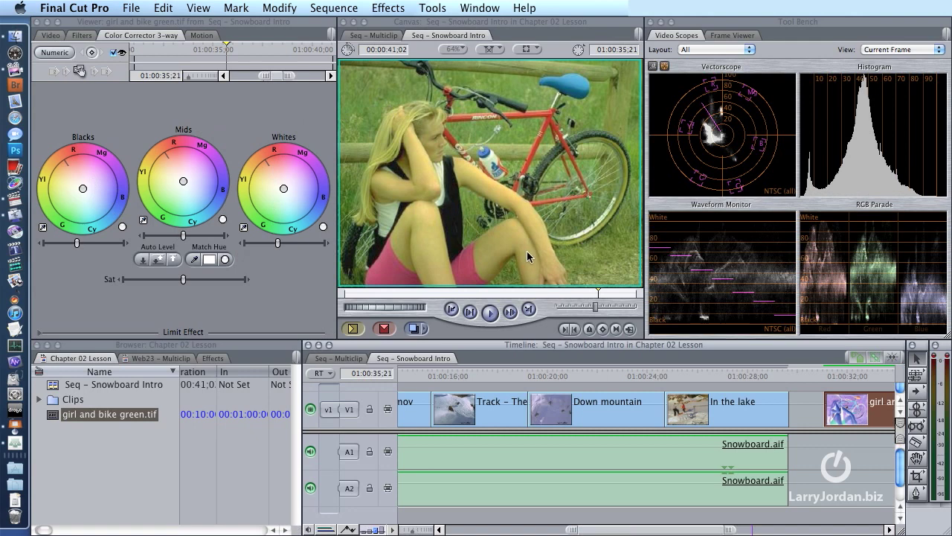
# Lower the Blacks slider slightly until the darkest areas touch 0% on the Waveform Monitor.
pyautogui.hscroll(3, 536, 387)
pyautogui.moveTo(763, 180)
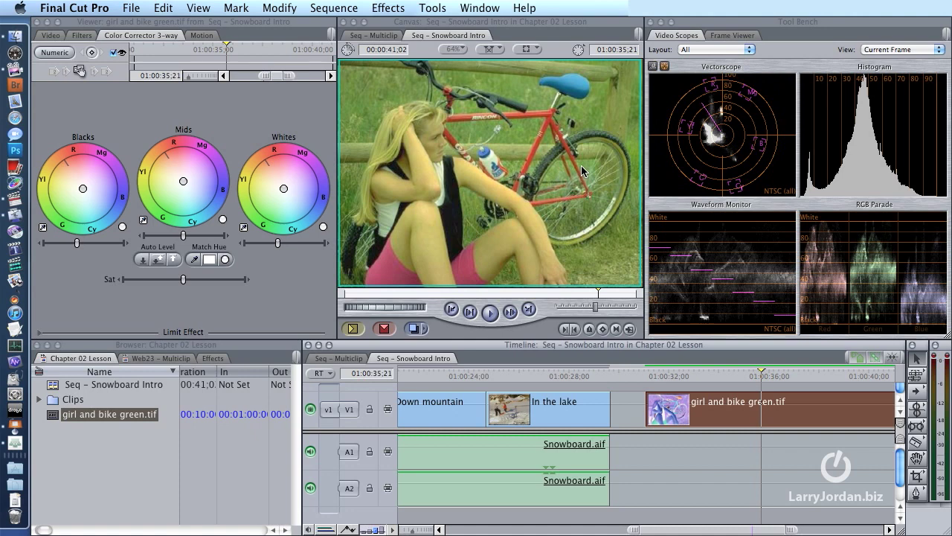
pyautogui.moveTo(718, 280)
pyautogui.click(77, 243)
pyautogui.moveTo(77, 243)
pyautogui.mouseDown()
pyautogui.moveTo(51, 244)
pyautogui.moveTo(85, 244)
pyautogui.moveTo(54, 246)
pyautogui.moveTo(78, 247)
pyautogui.mouseUp()
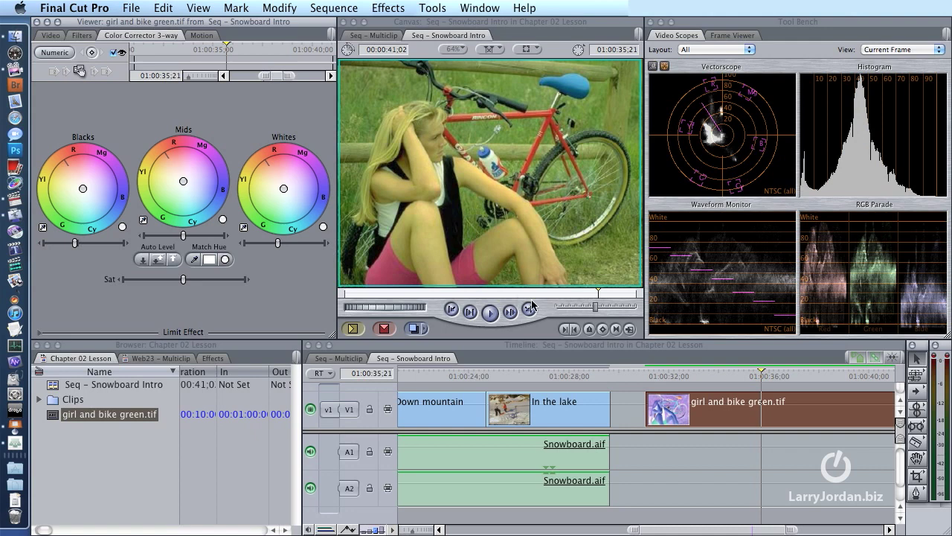
pyautogui.moveTo(703, 325)
# Enable the Excess Luma range check from View > Range Check.
pyautogui.click(201, 8)
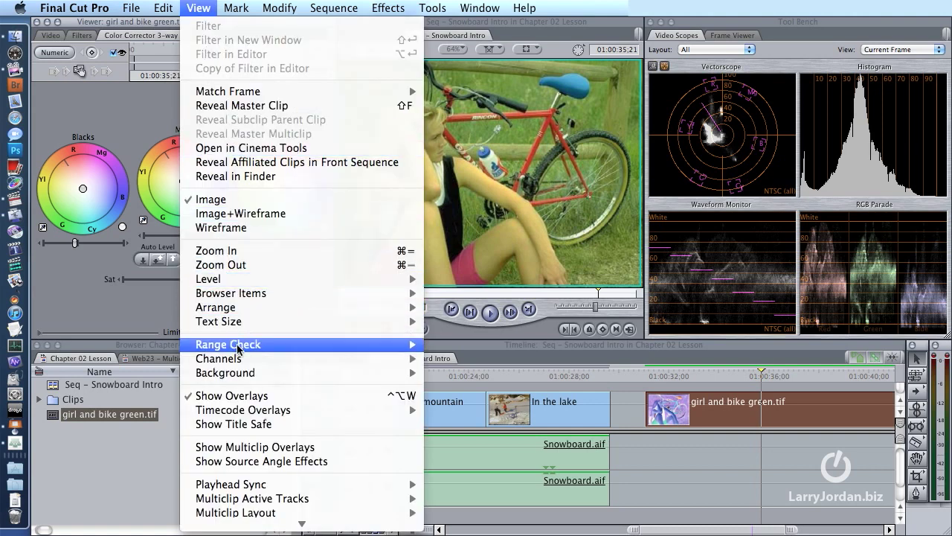
pyautogui.moveTo(238, 347)
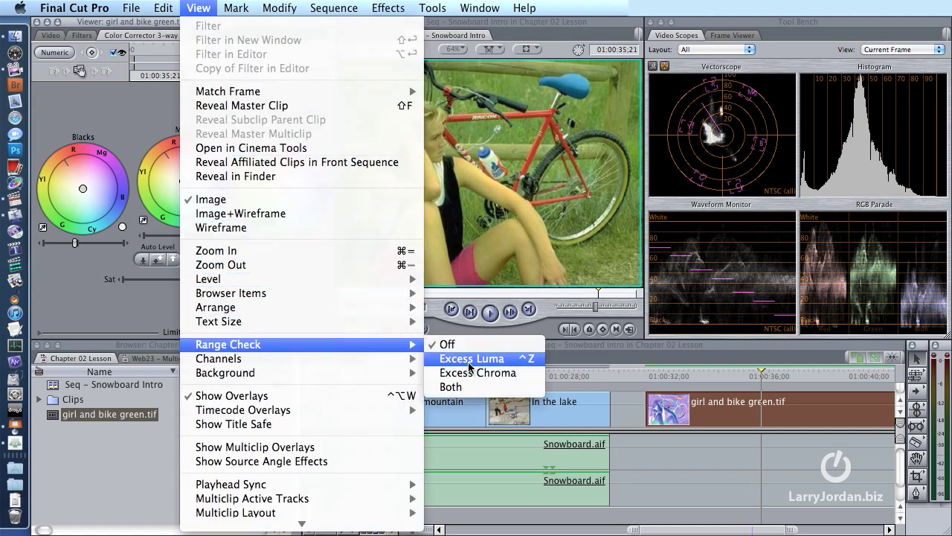
pyautogui.click(516, 363)
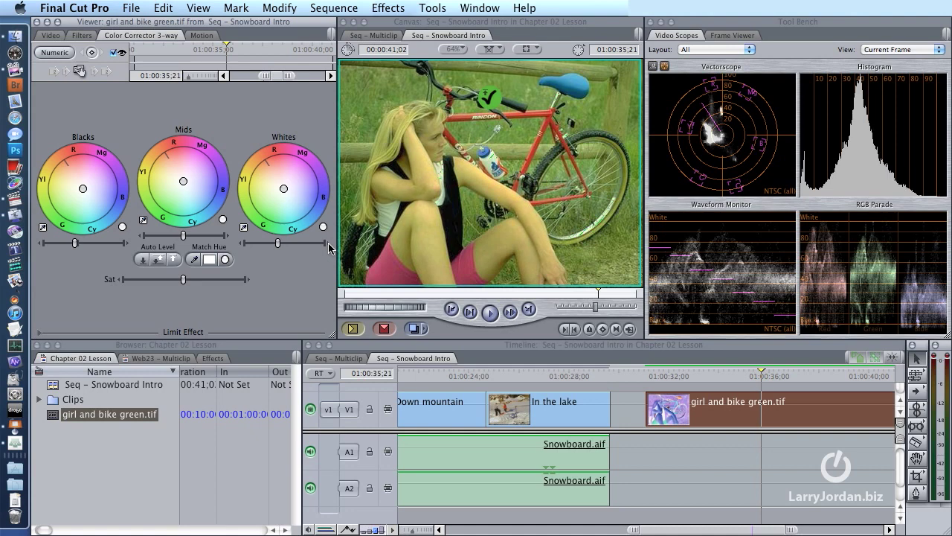
# Keep Whites legal, then eyedropper a dark area and the girl's white top to remove the green cast.
pyautogui.click(328, 245)
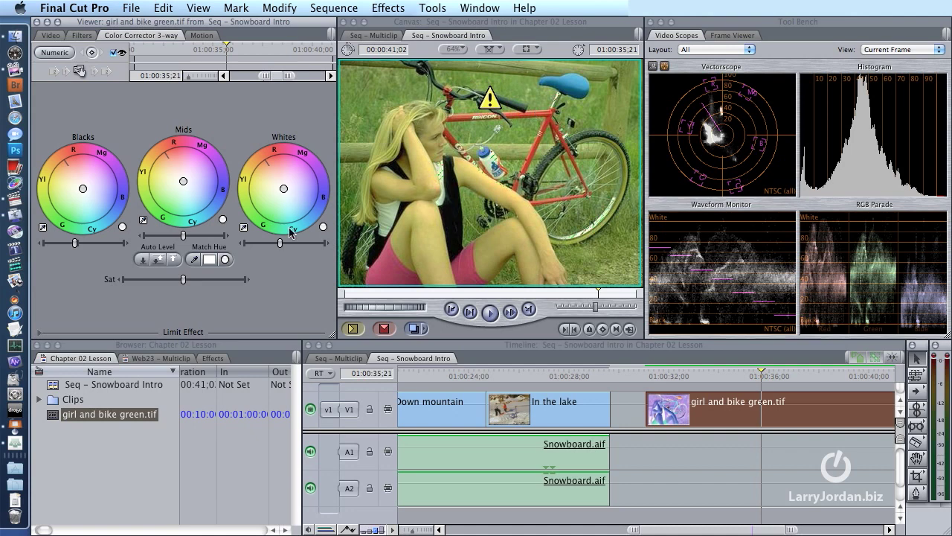
pyautogui.click(242, 244)
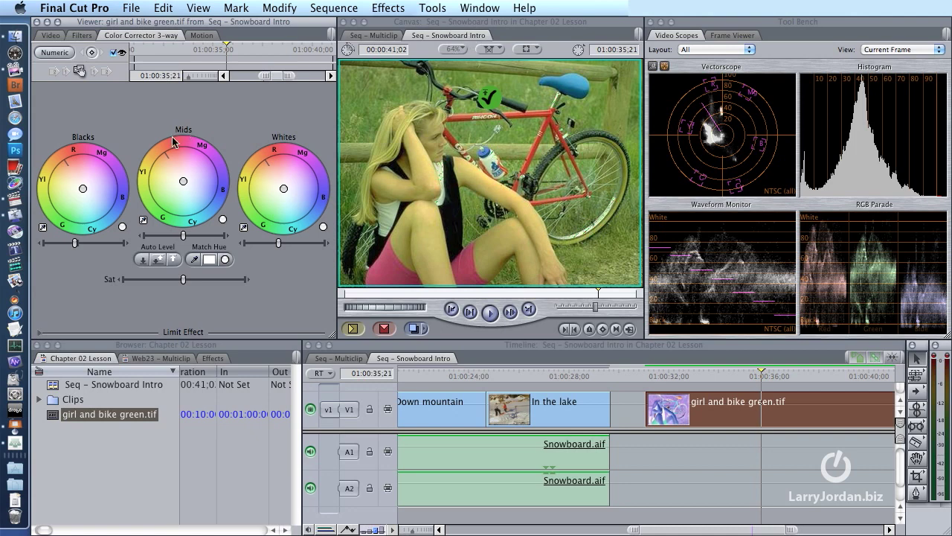
pyautogui.click(43, 229)
pyautogui.click(451, 220)
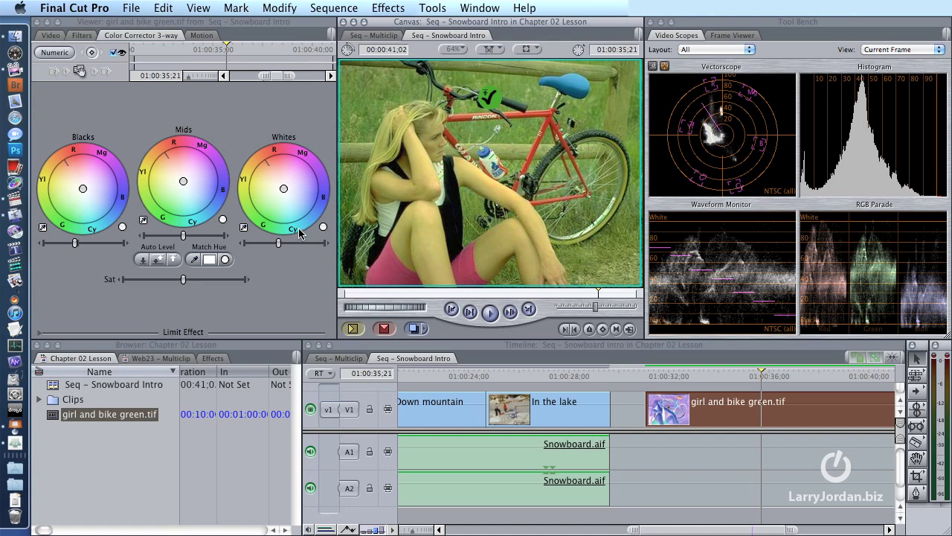
pyautogui.click(244, 227)
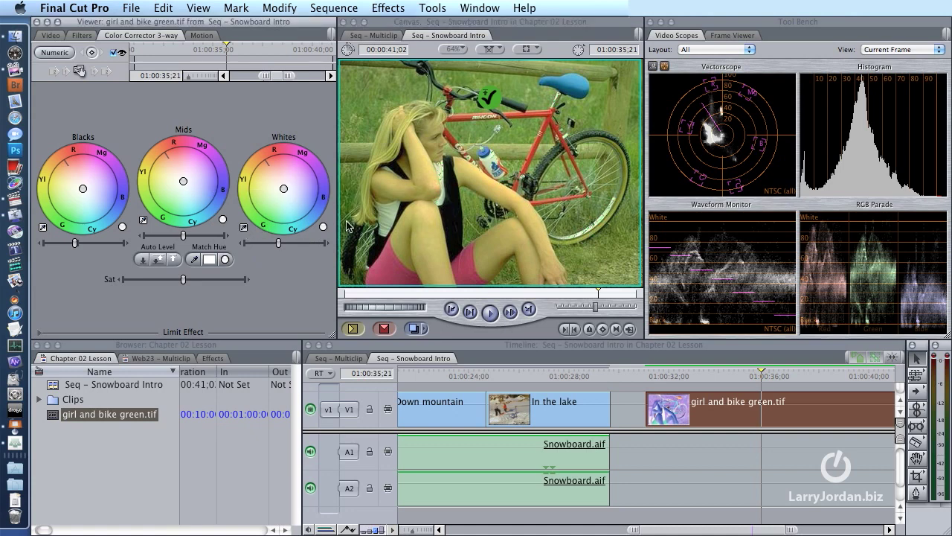
pyautogui.click(386, 217)
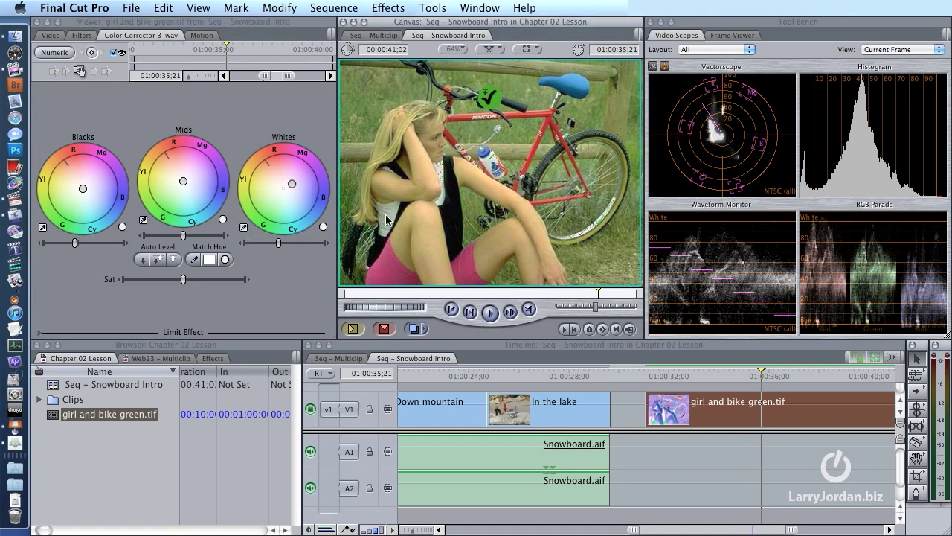
pyautogui.click(116, 53)
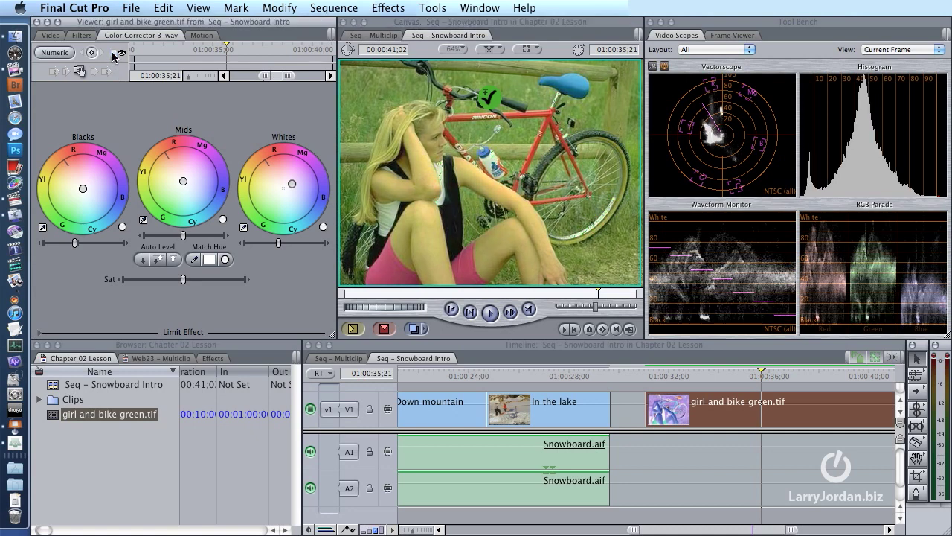
pyautogui.click(116, 53)
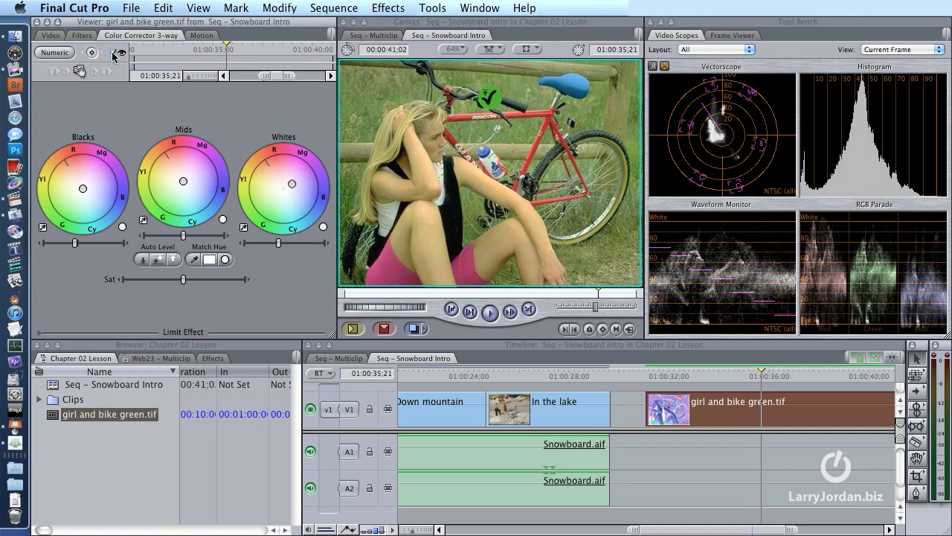